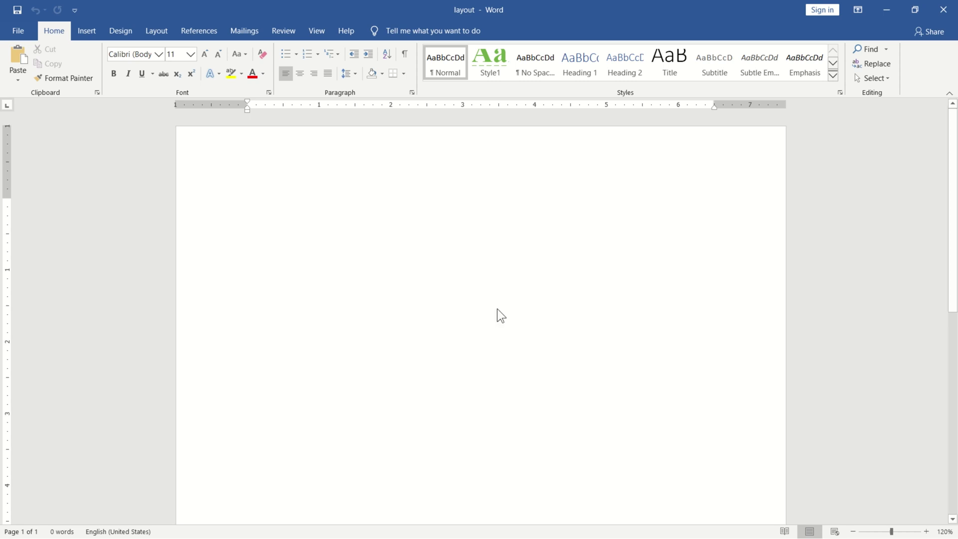
Switch to the Layout tools and undo the last change to the page size
click(59, 35)
click(153, 35)
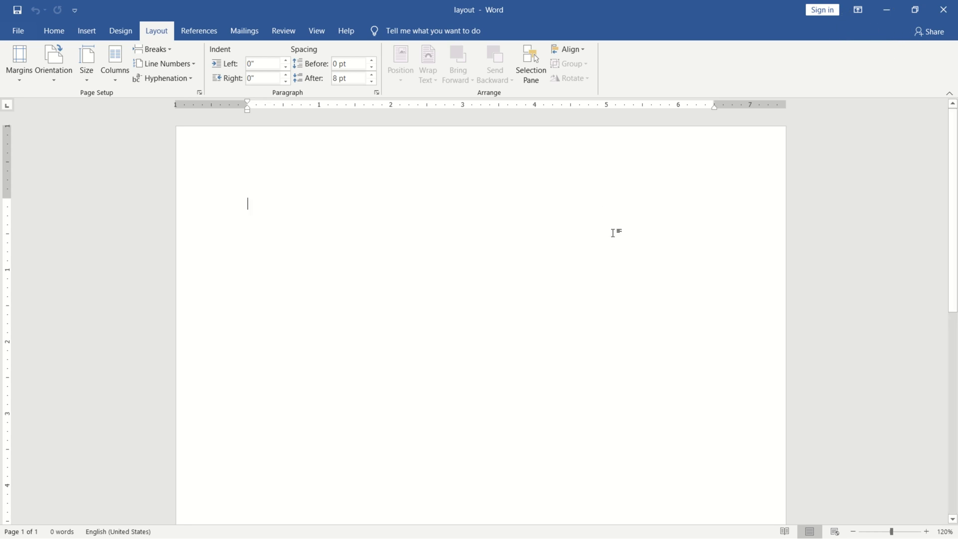
key(ctrl+z)
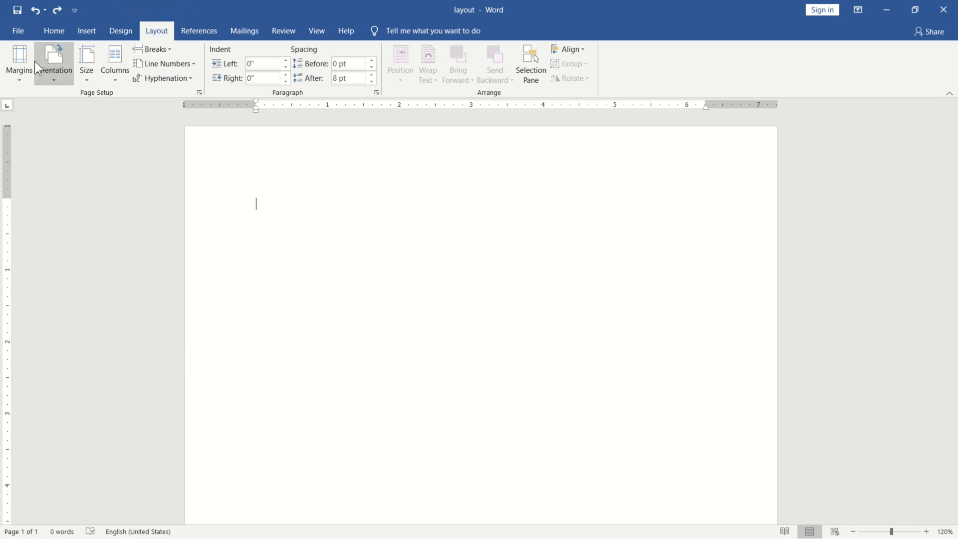
Open the Page Setup dialog through Margins' Custom Margins option
click(19, 78)
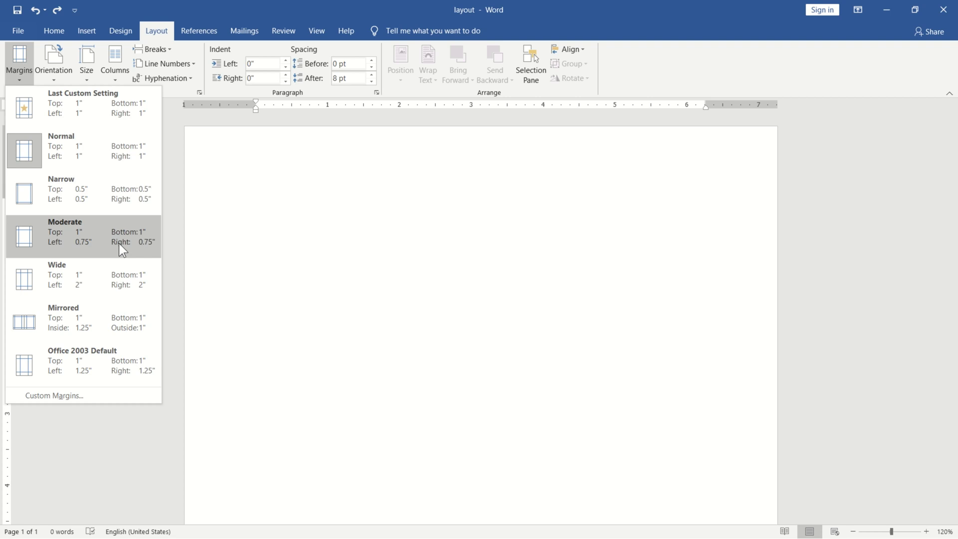
click(63, 396)
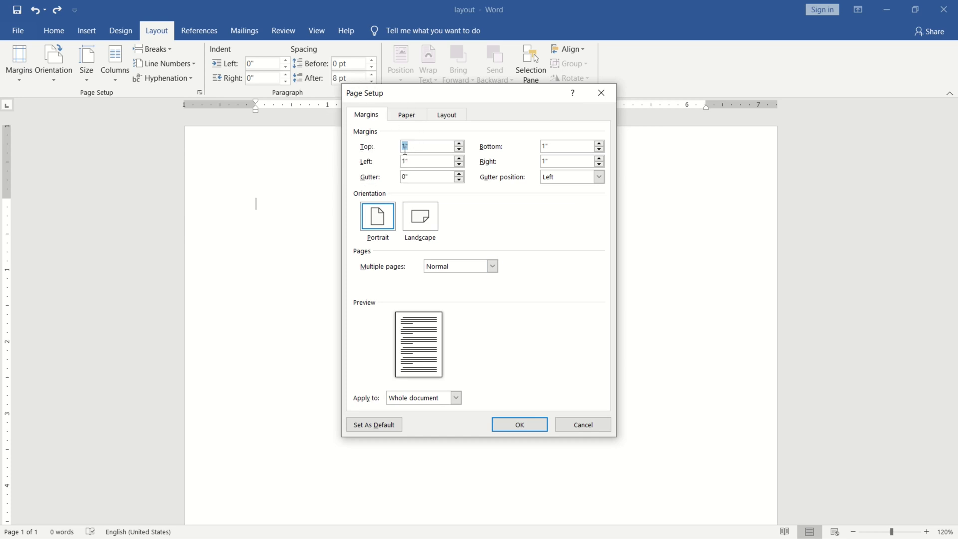
Set the gutter to 1" with gutter position Top and apply it to the document
click(517, 145)
click(406, 177)
key(BackSpace)
text(1)
click(599, 177)
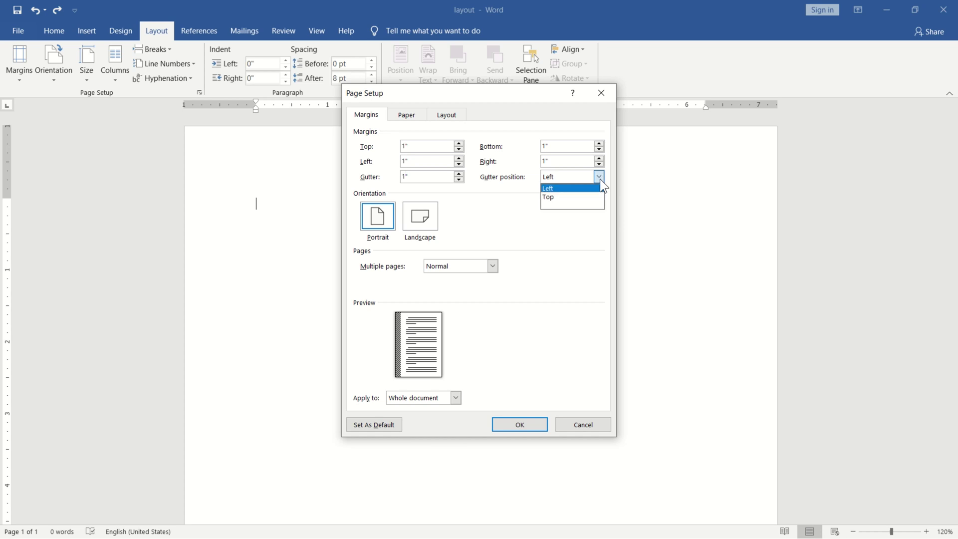
click(556, 196)
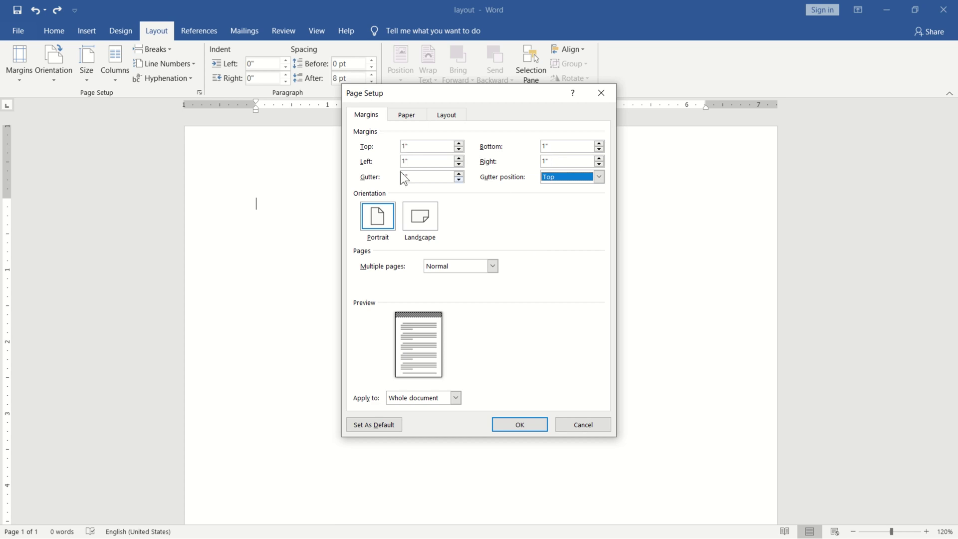
click(511, 426)
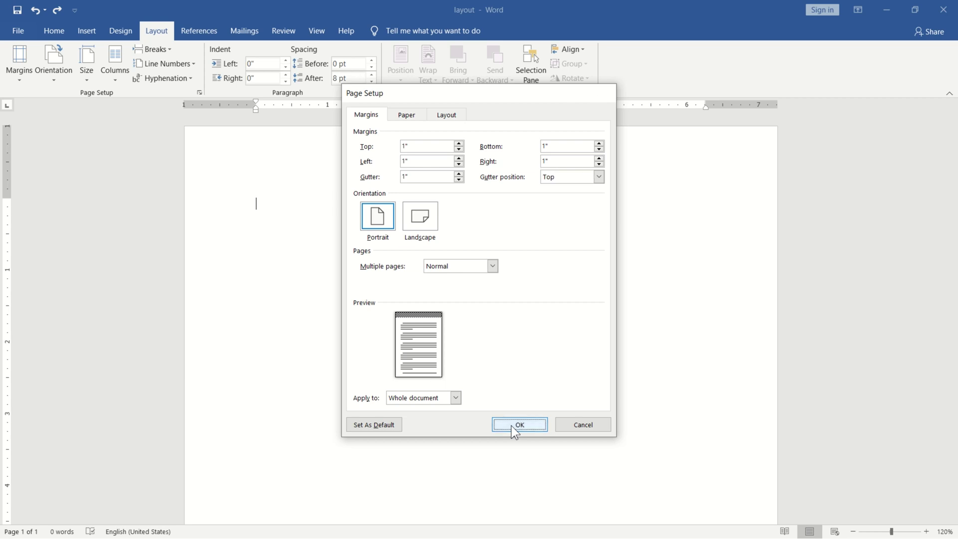
Check the page with its top gutter, then display the Portrait and Landscape orientation choices
click(265, 267)
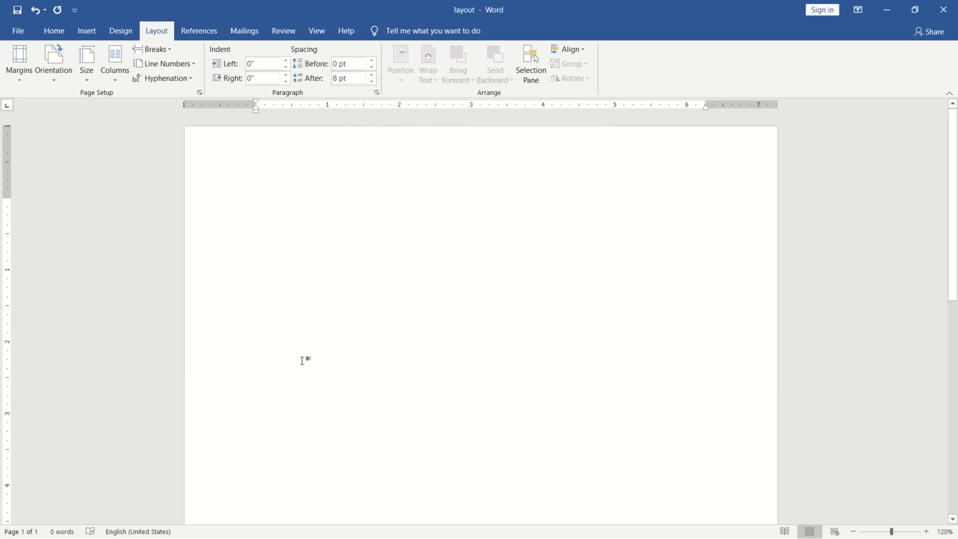
click(261, 280)
click(293, 135)
click(278, 226)
click(261, 284)
click(61, 80)
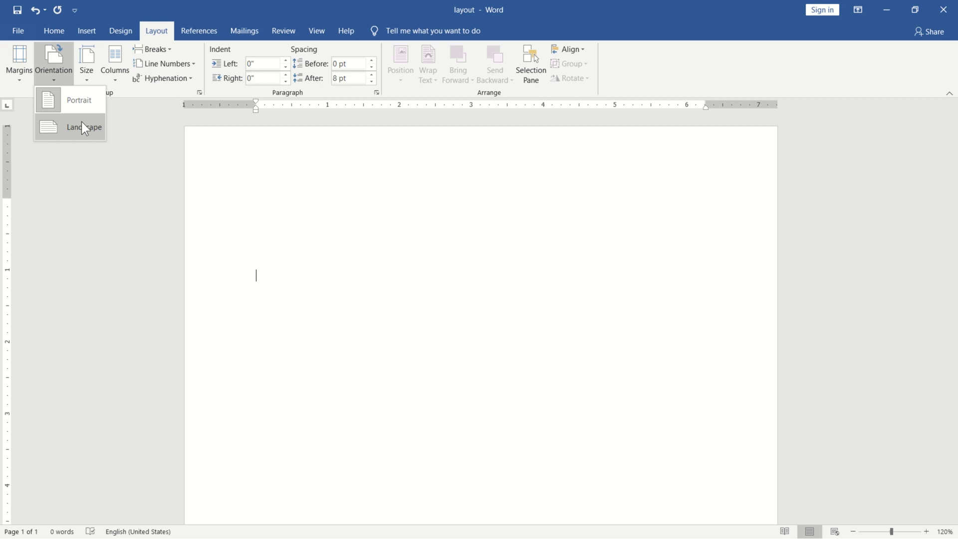
Change the blank page from portrait to Landscape orientation
click(552, 430)
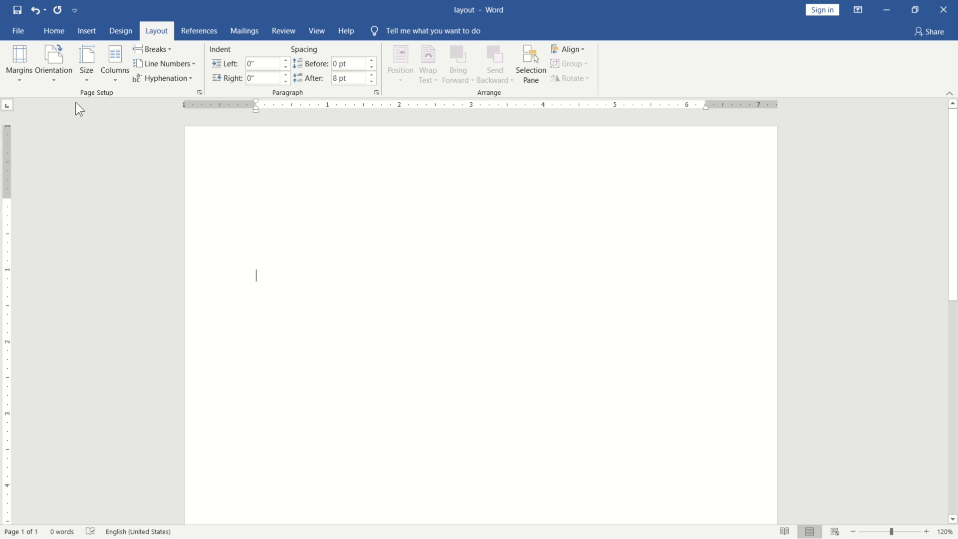
click(63, 73)
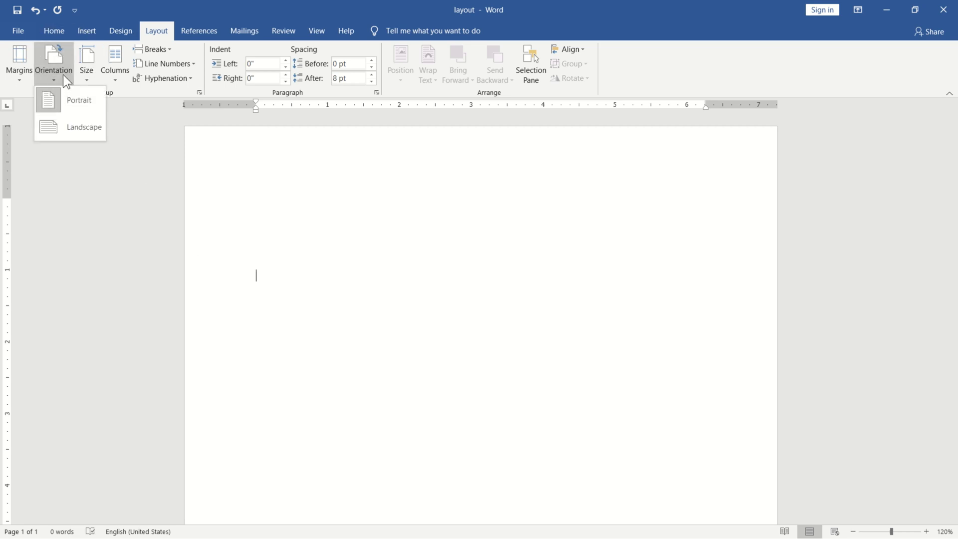
click(73, 125)
click(81, 128)
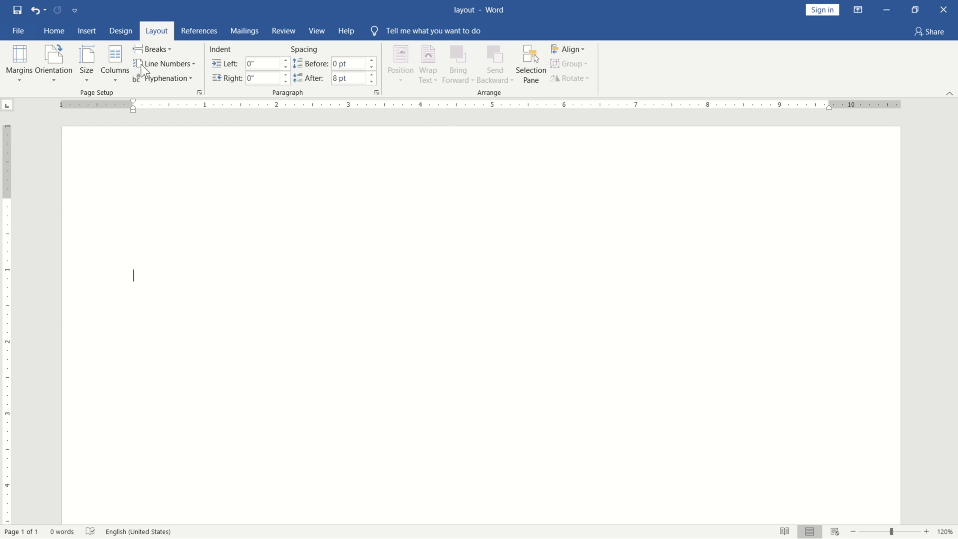
Display the Size list of paper sizes for the landscape A4 page
click(86, 74)
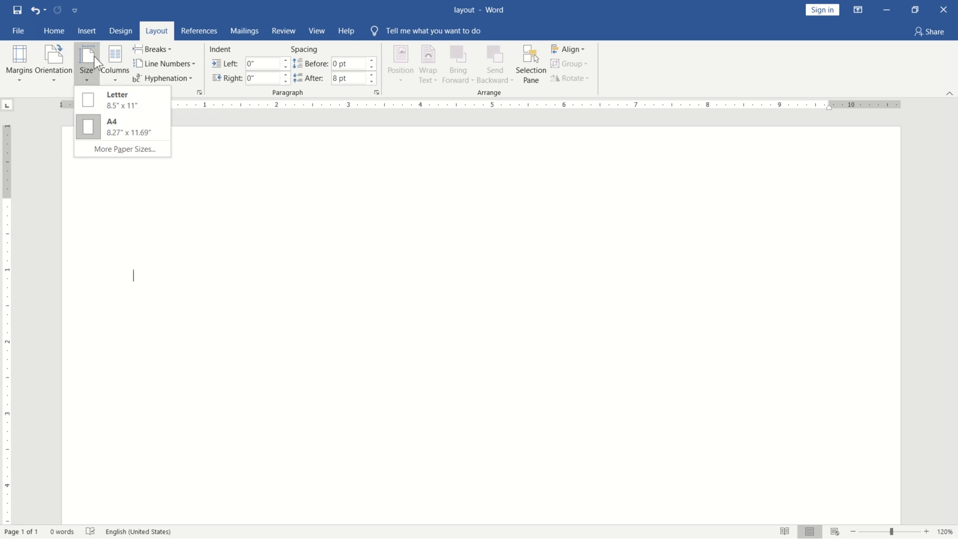
click(83, 77)
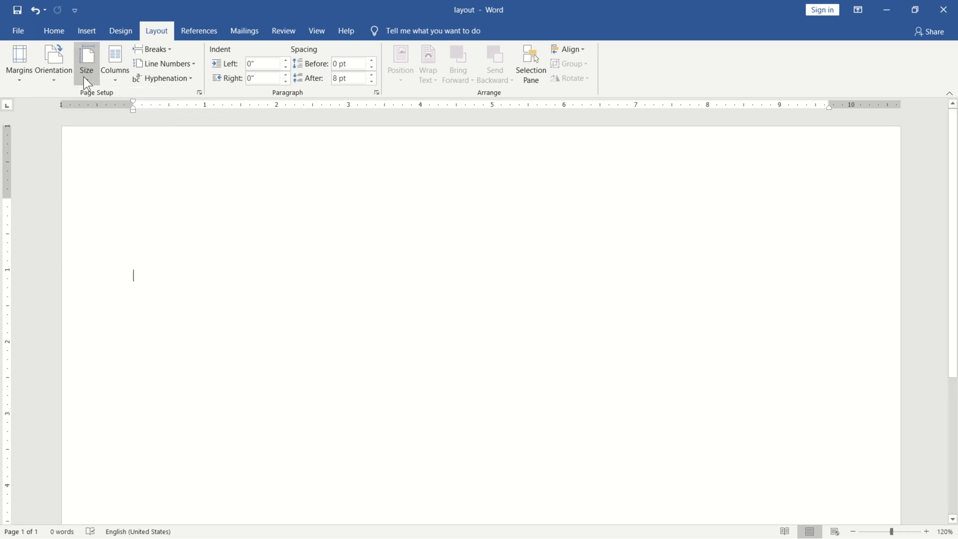
click(84, 77)
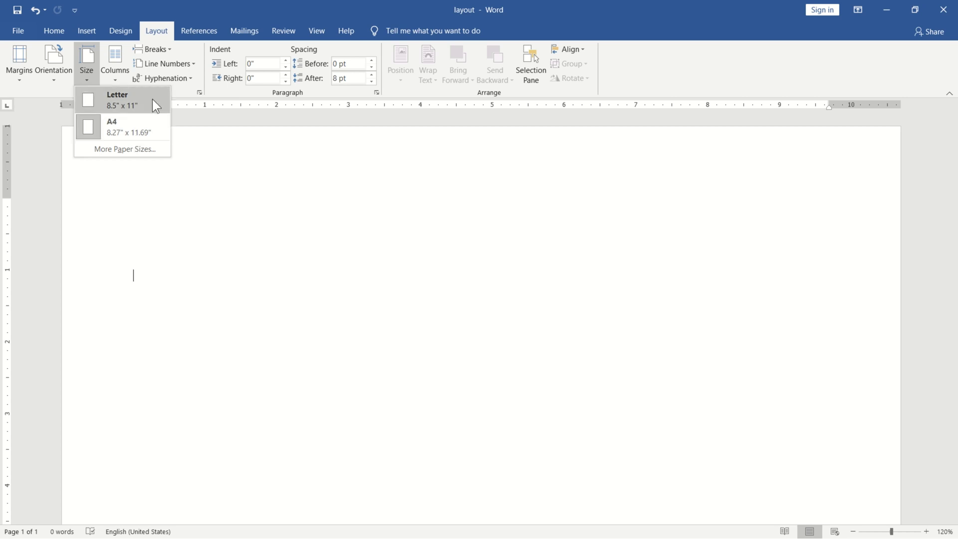
Apply a Custom paper size of 11.69" wide by 8.27" high to the whole document
click(128, 149)
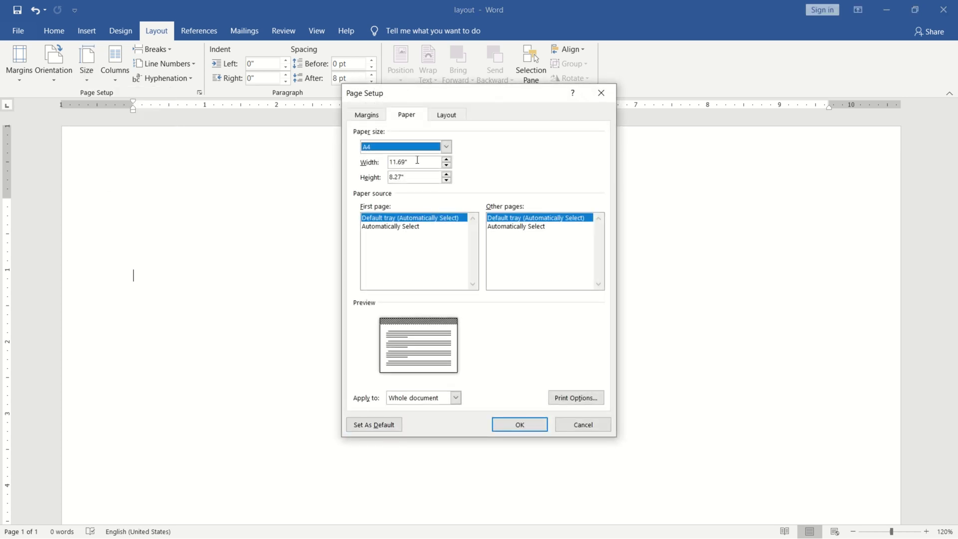
click(447, 147)
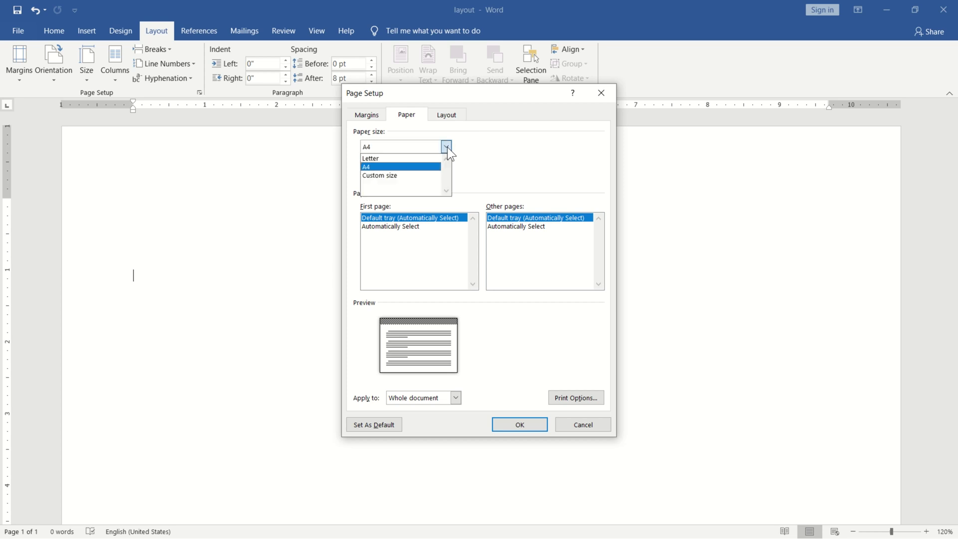
click(390, 174)
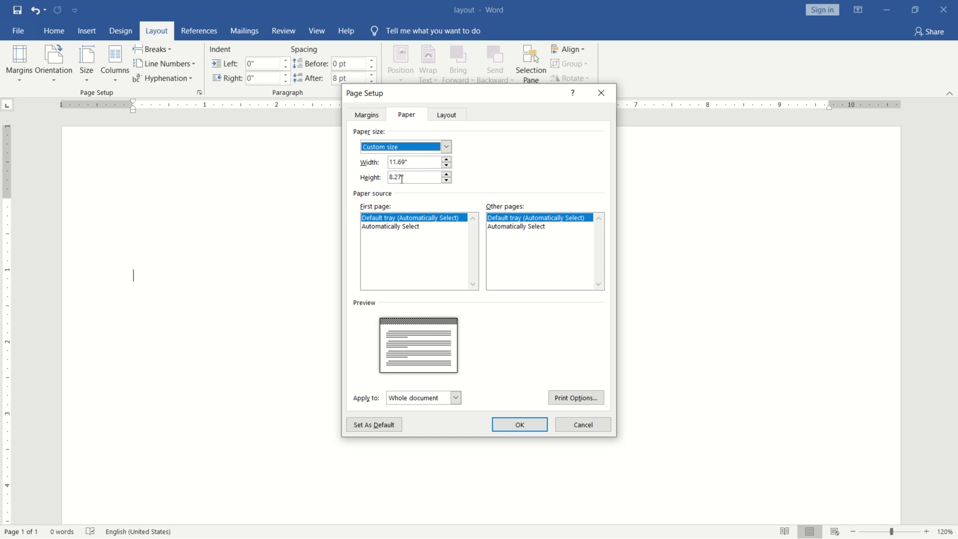
click(529, 422)
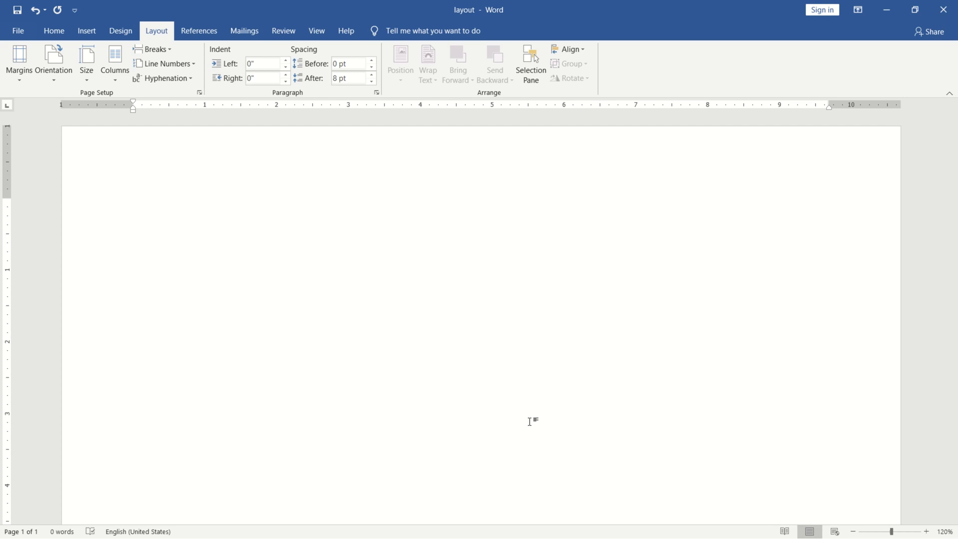
click(86, 64)
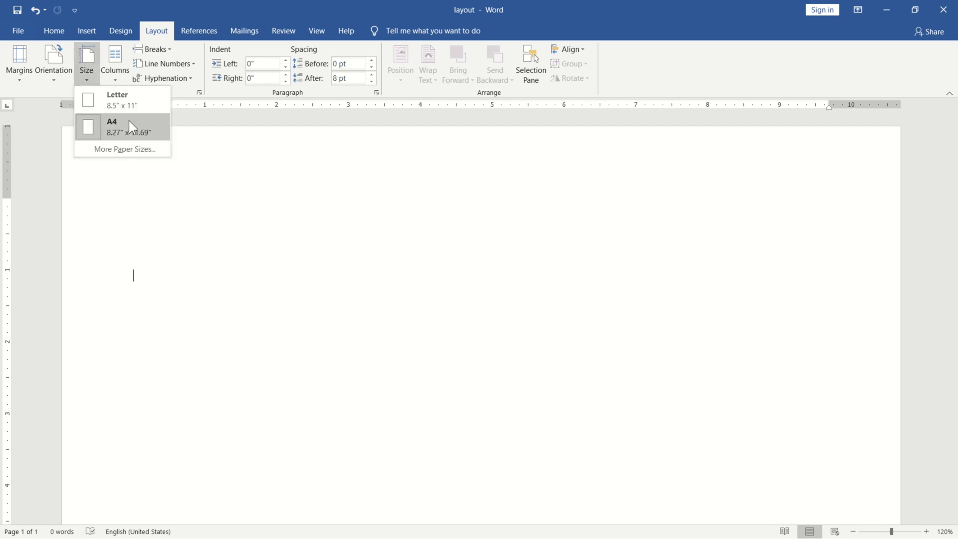